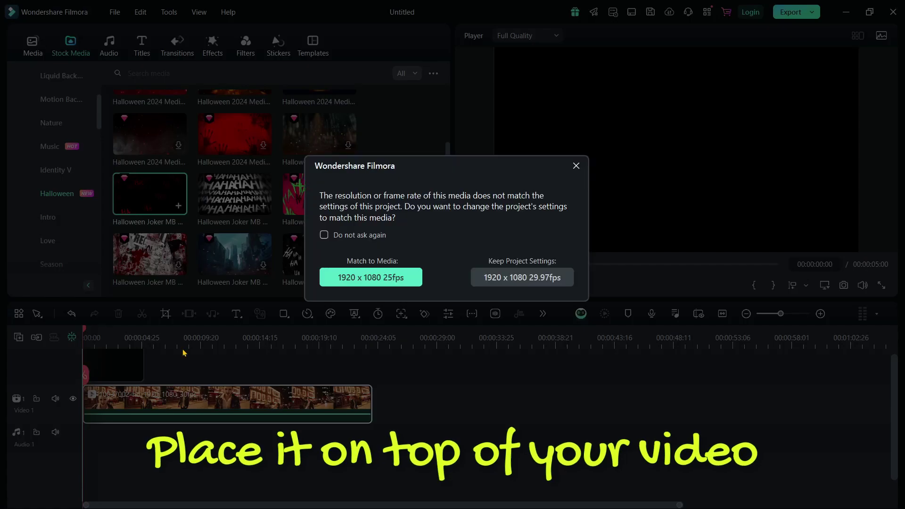
- Keep the project settings at 1920 x 1080 29.97fps and slightly enlarge the Halloween overlay to cover the frame's left edge
{"action": "left_click", "coordinate": [540, 278]}
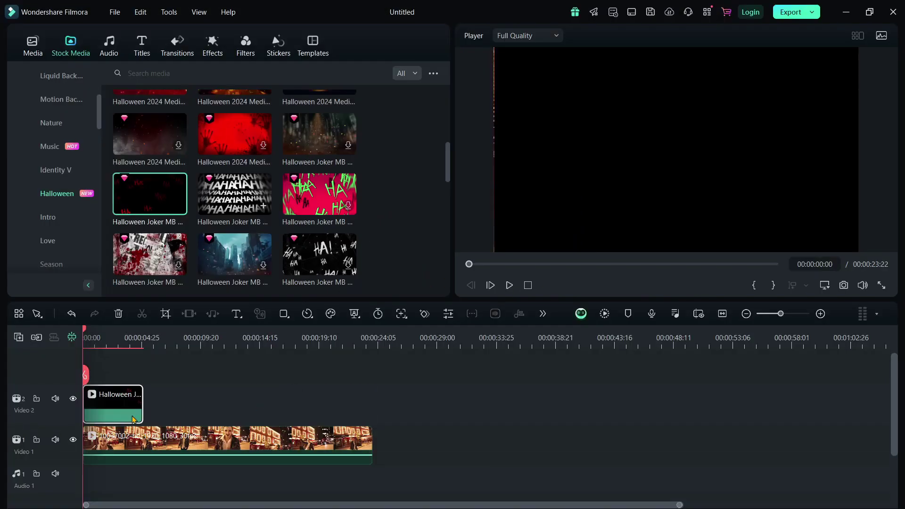
{"action": "left_click", "coordinate": [107, 338]}
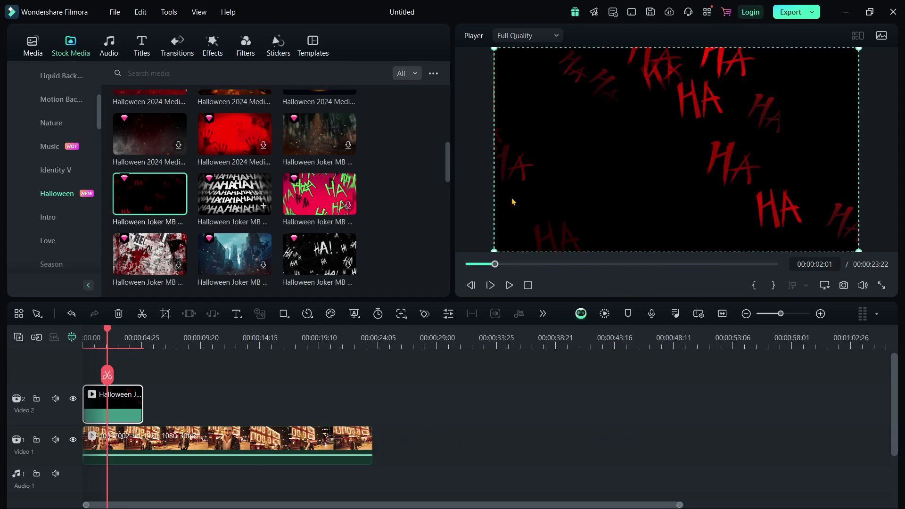
{"action": "left_click_drag", "start_coordinate": [494, 256], "coordinate": [489, 260]}
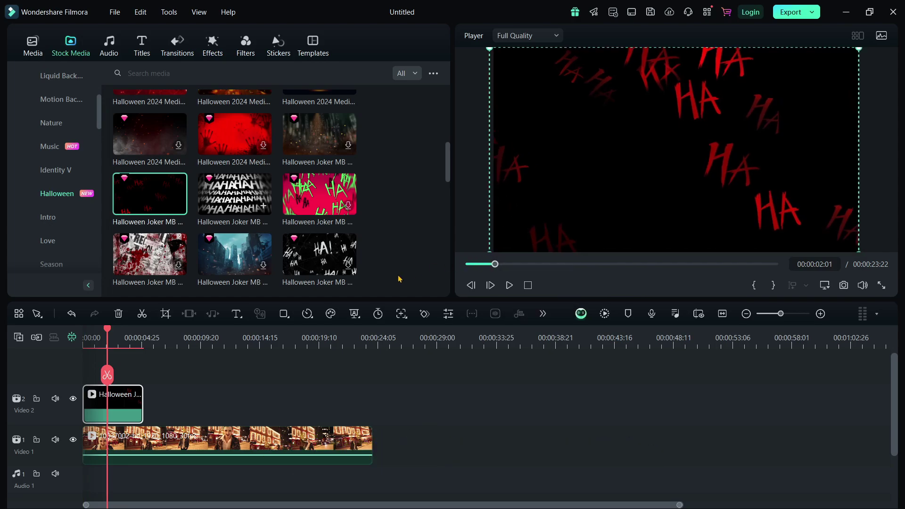
- Set the Halloween overlay clip's blend mode to Overlay
{"action": "double_click", "coordinate": [822, 178]}
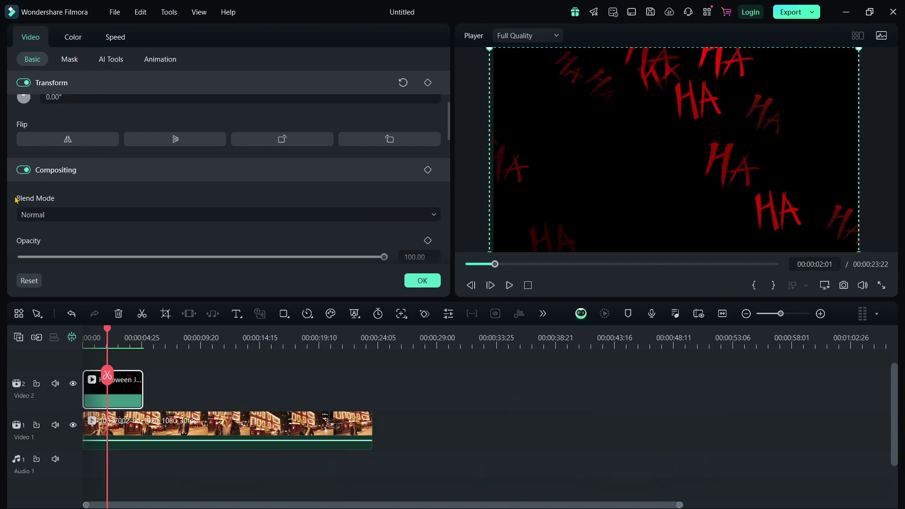
{"action": "left_click", "coordinate": [37, 216]}
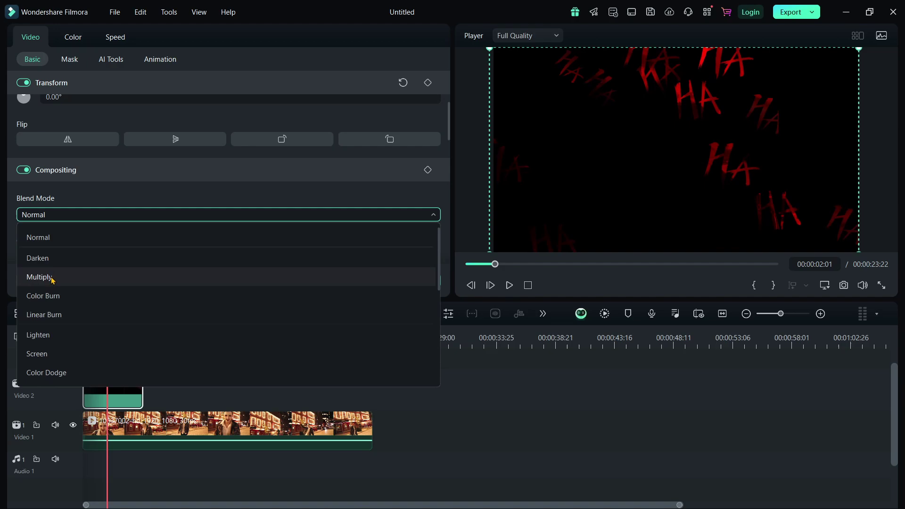
{"action": "scroll", "coordinate": [52, 292], "scroll_direction": "down", "scroll_amount": 2}
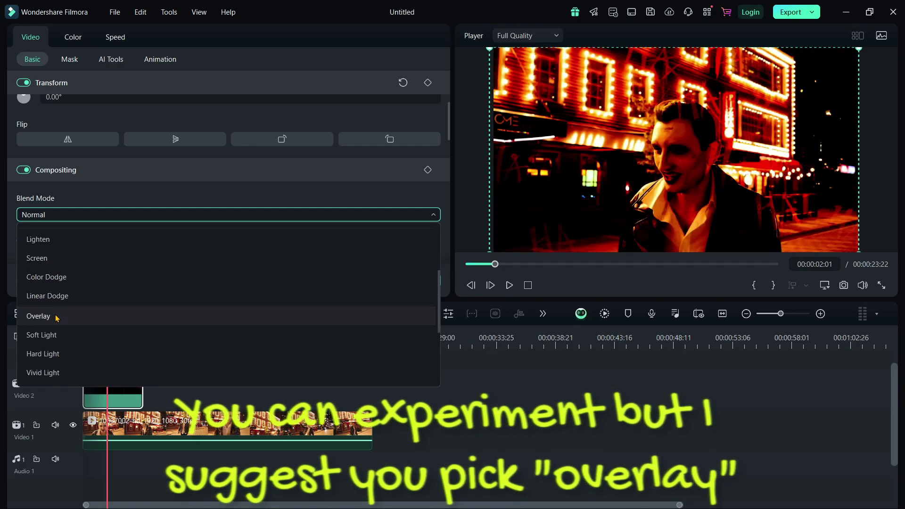
{"action": "left_click", "coordinate": [55, 320]}
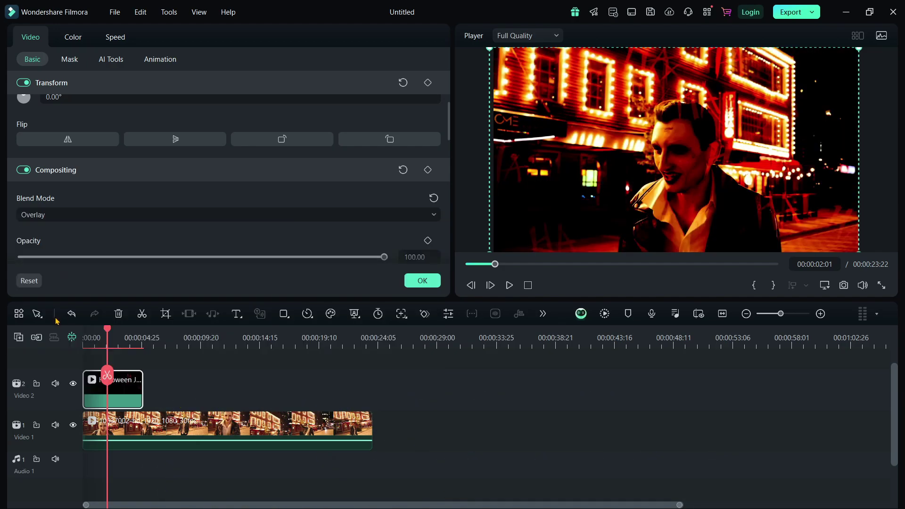
- Duplicate the overlay clip four times and line the copies up end to end above the whole video
{"action": "key", "text": "ctrl+c"}
{"action": "key", "text": "ctrl+v"}
{"action": "key", "text": "ctrl+v"}
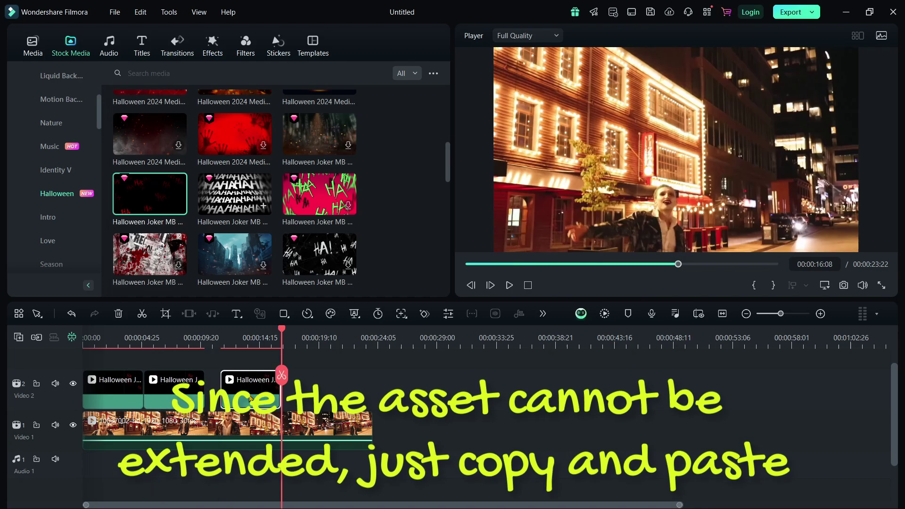
{"action": "key", "text": "ctrl+v"}
{"action": "key", "text": "ctrl+v"}
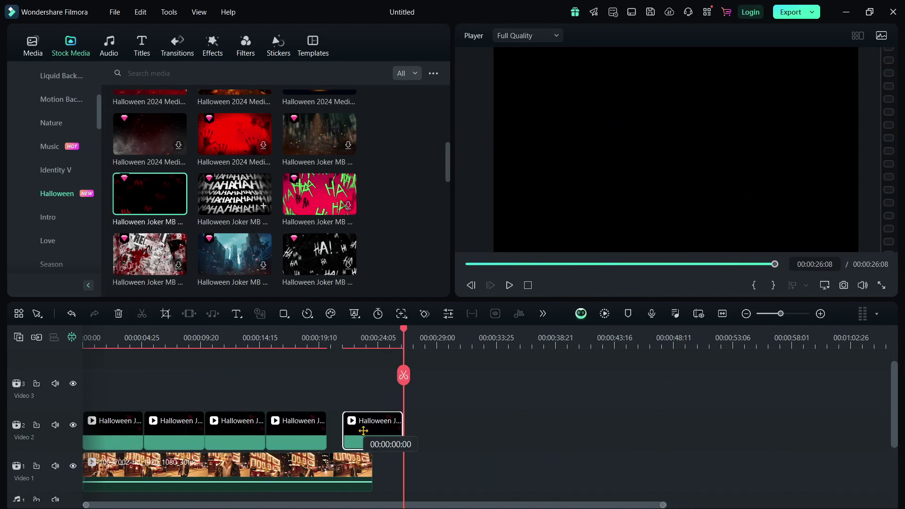
{"action": "left_click_drag", "start_coordinate": [281, 336], "coordinate": [84, 336]}
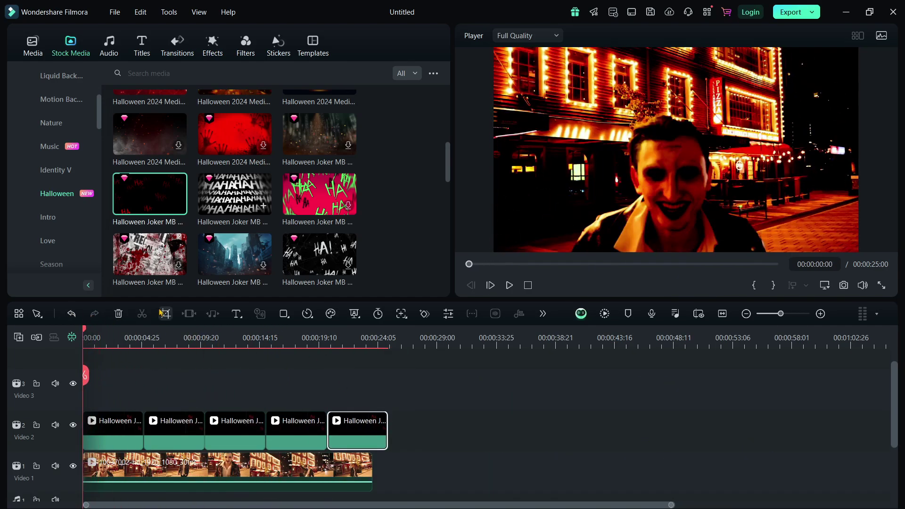
- Play the opening seconds of the video to check the blended overlay
{"action": "scroll", "coordinate": [171, 365], "scroll_direction": "down", "scroll_amount": 2}
{"action": "scroll", "coordinate": [170, 365], "scroll_direction": "up", "scroll_amount": 1}
{"action": "key", "text": "space"}
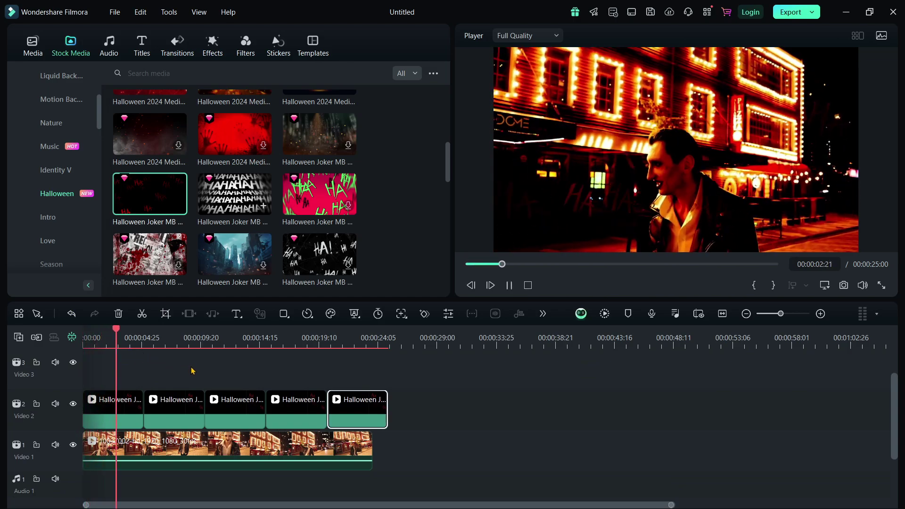
{"action": "scroll", "coordinate": [192, 370], "scroll_direction": "down", "scroll_amount": 1}
{"action": "scroll", "coordinate": [191, 370], "scroll_direction": "up", "scroll_amount": 1}
{"action": "scroll", "coordinate": [188, 419], "scroll_direction": "down", "scroll_amount": 1}
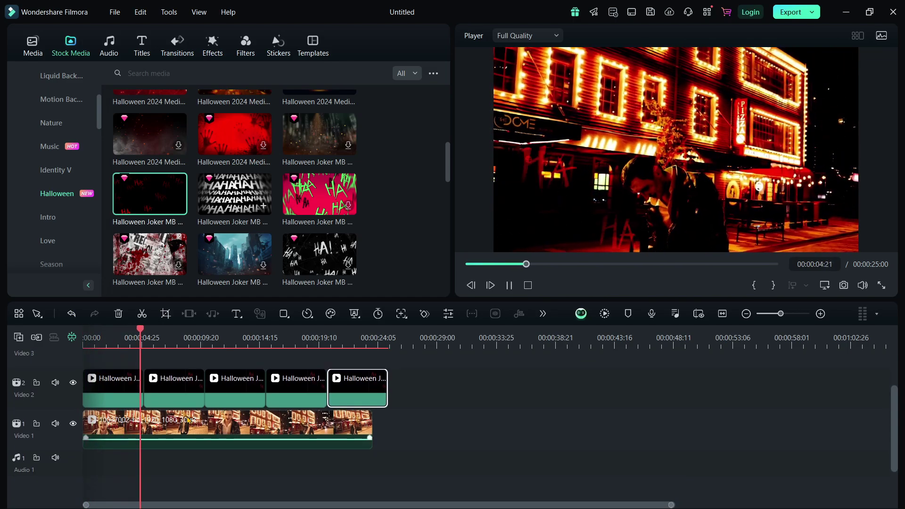
{"action": "scroll", "coordinate": [188, 418], "scroll_direction": "up", "scroll_amount": 1}
{"action": "key", "text": "space"}
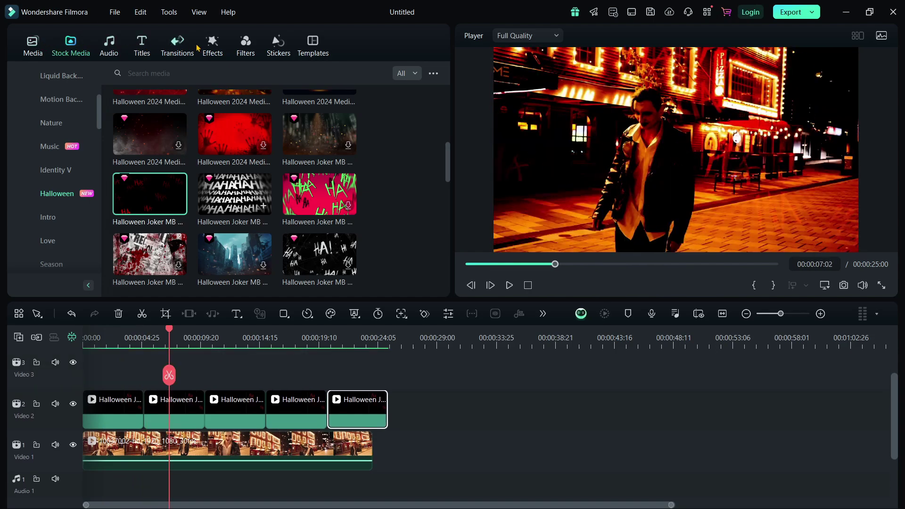
- Browse the Halloween category of the music library
{"action": "left_click", "coordinate": [114, 54]}
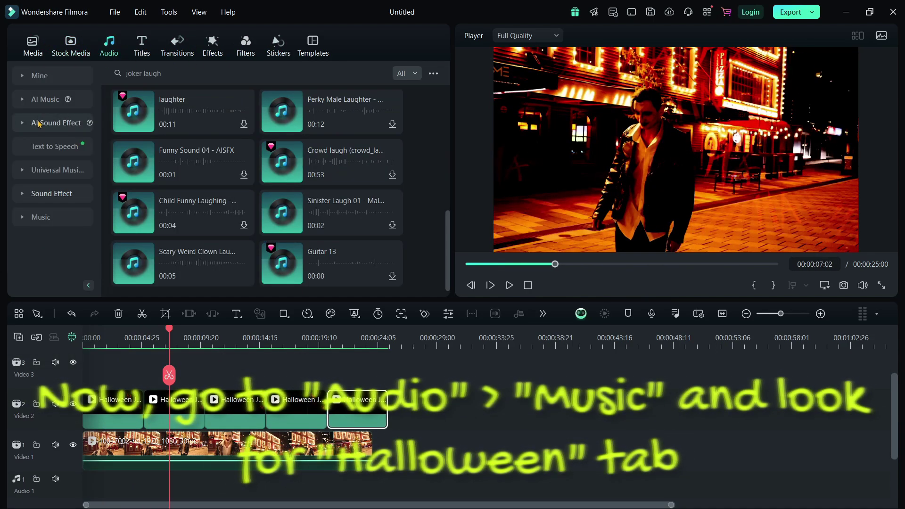
{"action": "left_click", "coordinate": [40, 217]}
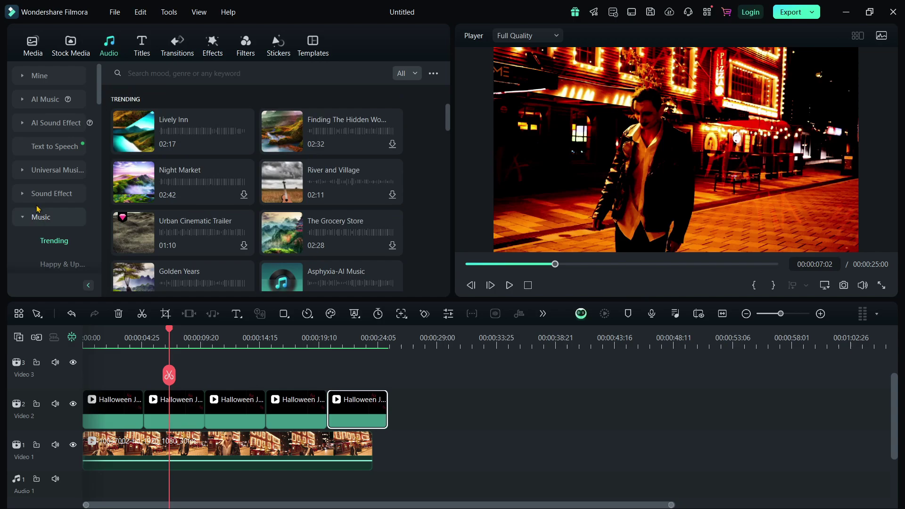
{"action": "scroll", "coordinate": [49, 223], "scroll_direction": "down", "scroll_amount": 3}
{"action": "left_click", "coordinate": [59, 193]}
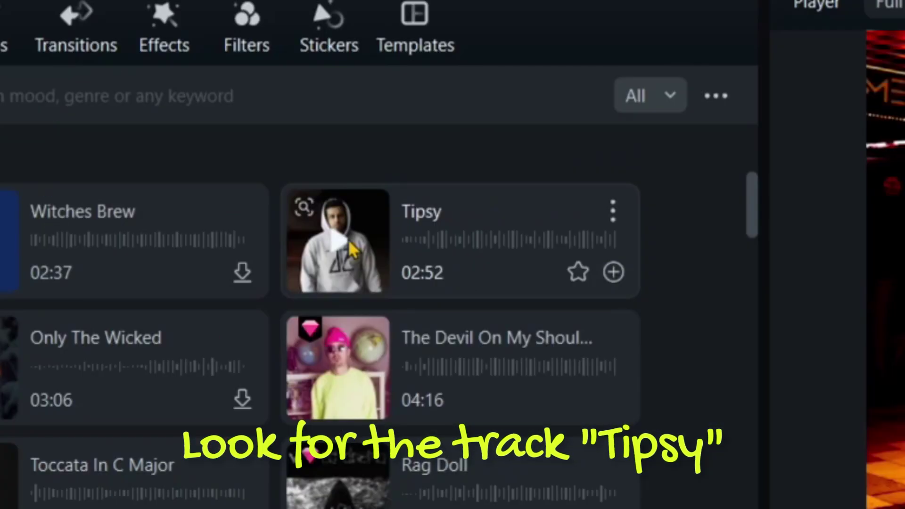
- Preview the track "Tipsy" and add it to the first audio track at the start of the timeline
{"action": "left_click", "coordinate": [350, 245]}
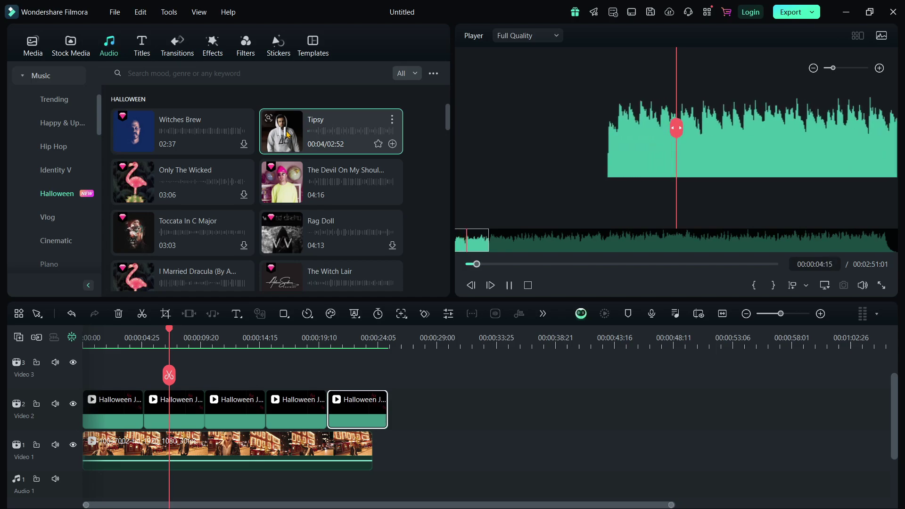
{"action": "left_click", "coordinate": [317, 135]}
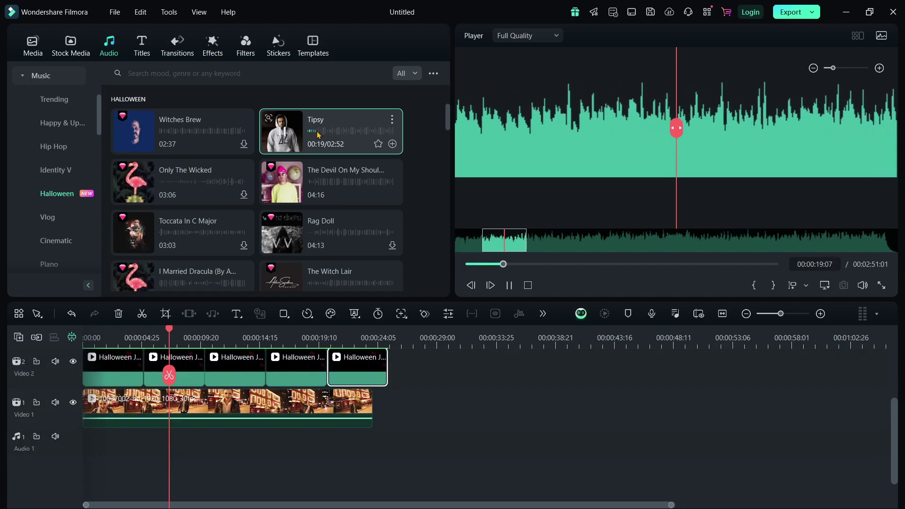
{"action": "key", "text": "space"}
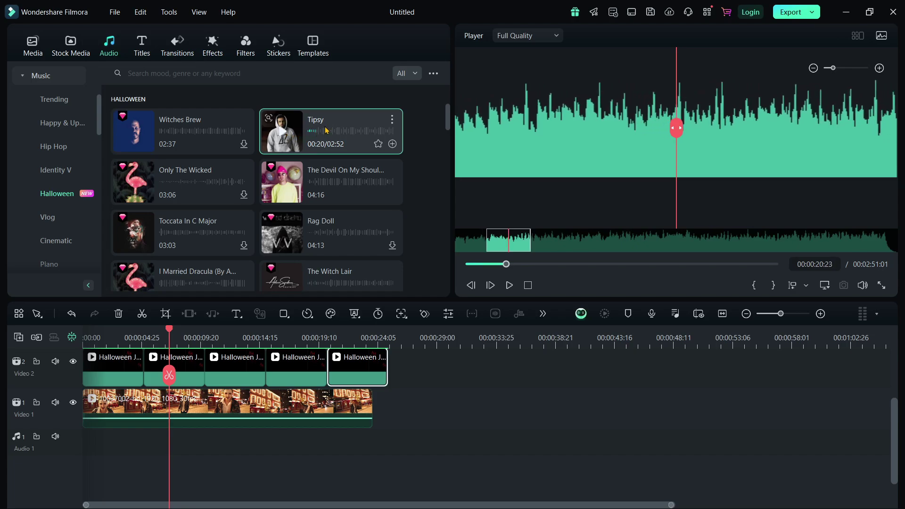
{"action": "left_click_drag", "start_coordinate": [325, 130], "coordinate": [89, 430]}
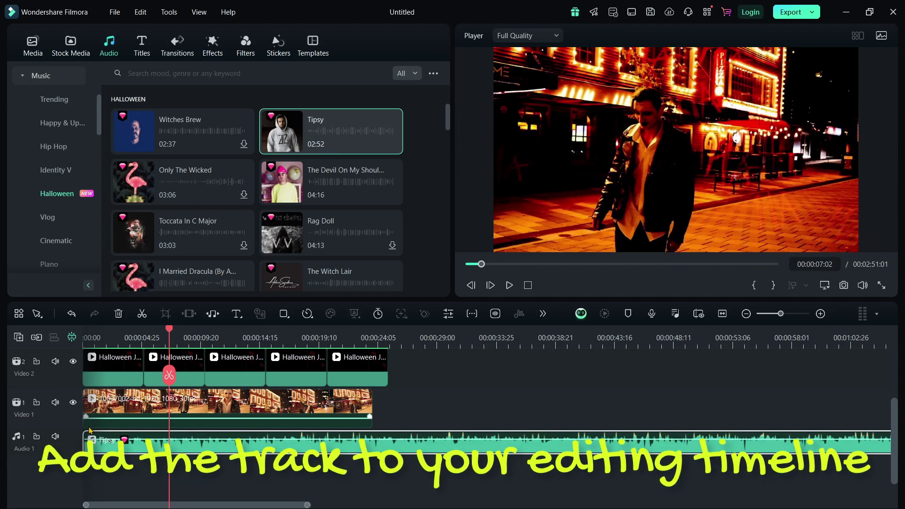
- Split the Tipsy track at 00:00:27:01, just past the end of the clips, and delete the remainder
{"action": "left_click_drag", "start_coordinate": [385, 339], "coordinate": [390, 338]}
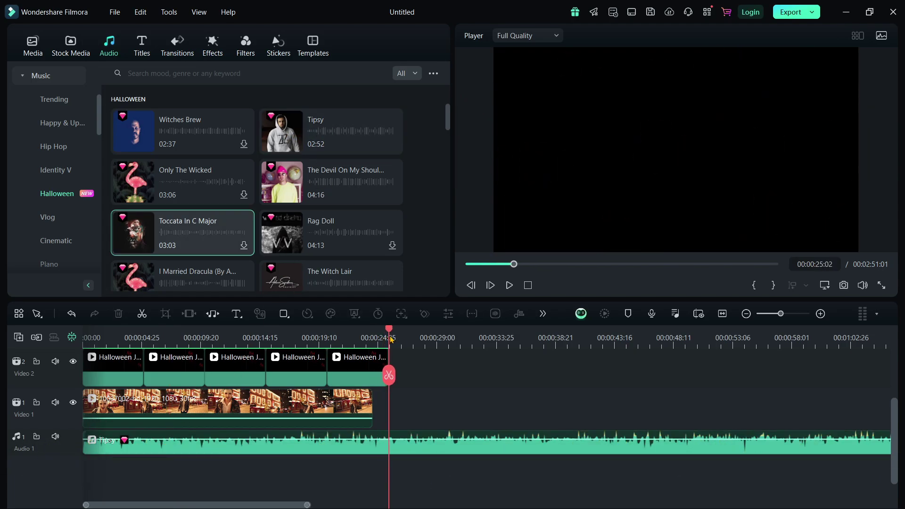
{"action": "key", "text": "ctrl+b"}
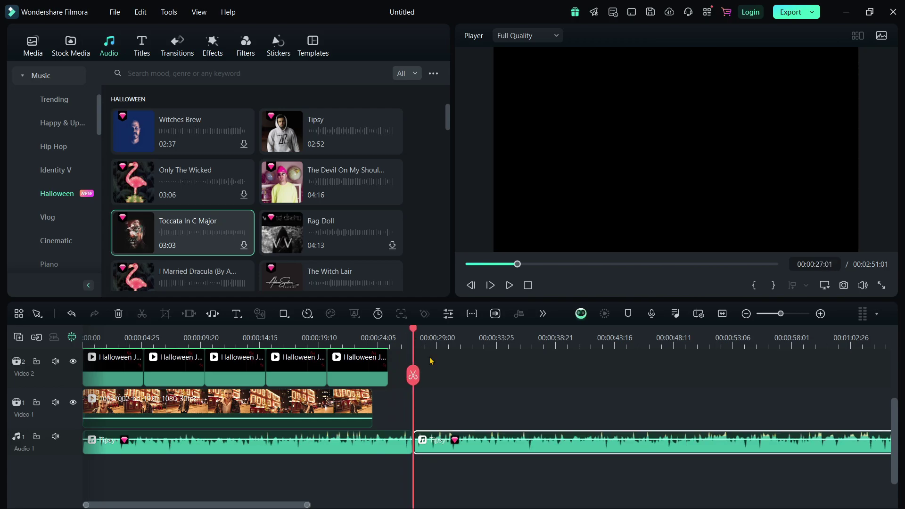
{"action": "key", "text": "Delete"}
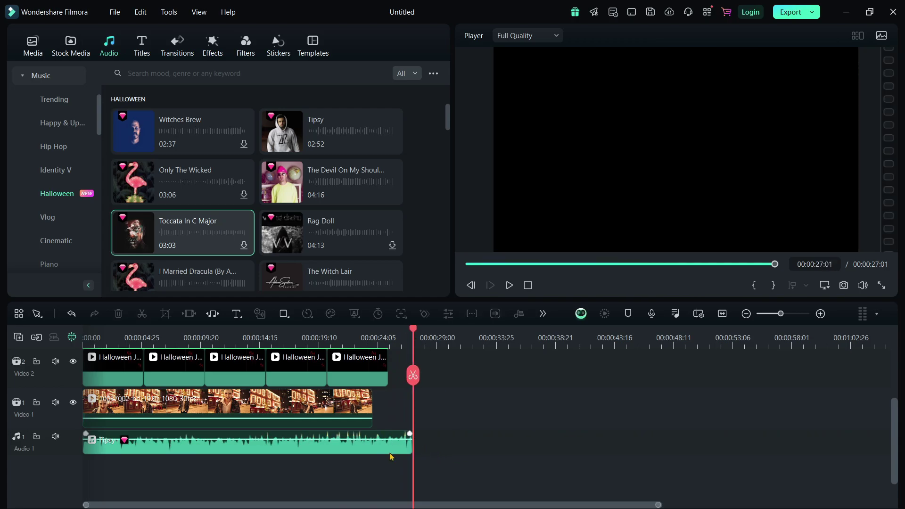
- Give the Tipsy music clip a 1.63 s fade-out
{"action": "double_click", "coordinate": [465, 453]}
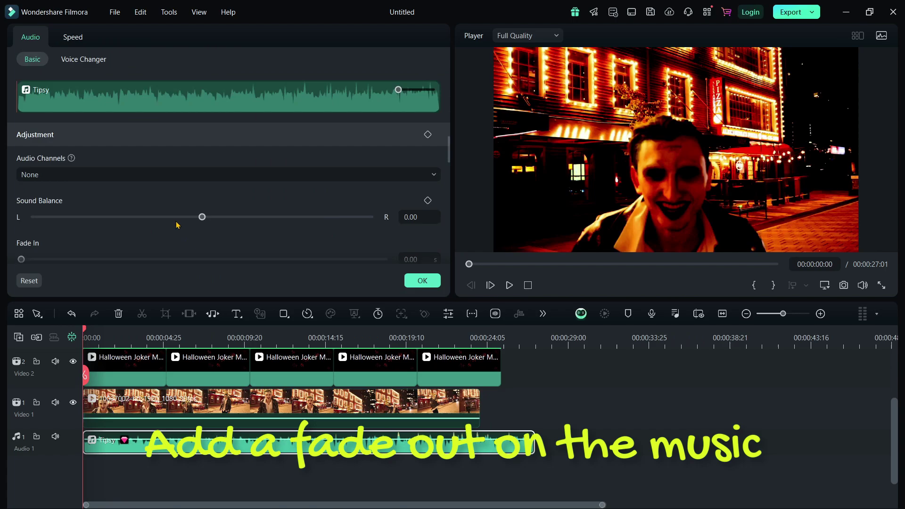
{"action": "scroll", "coordinate": [177, 225], "scroll_direction": "down", "scroll_amount": 3}
{"action": "left_click_drag", "start_coordinate": [21, 195], "coordinate": [43, 196]}
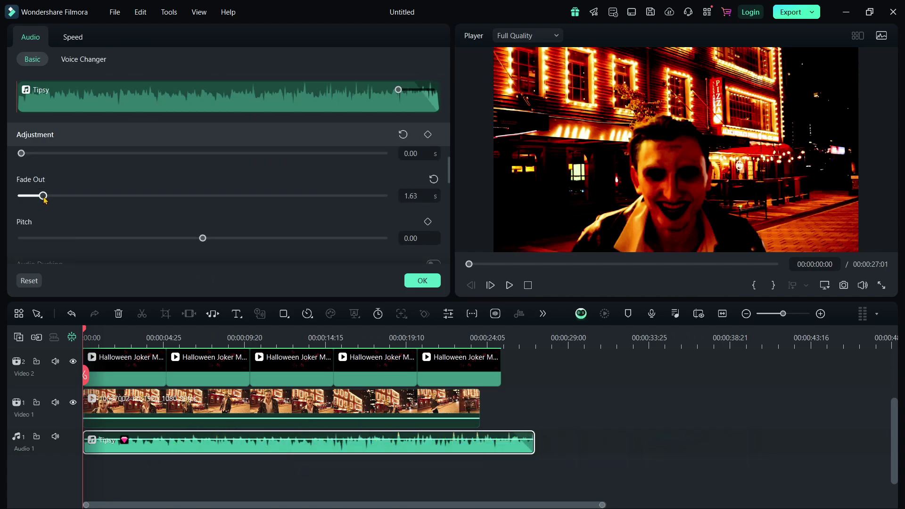
- Play back the video to review the overlay together with the music
{"action": "left_click", "coordinate": [173, 330]}
{"action": "key", "text": "space"}
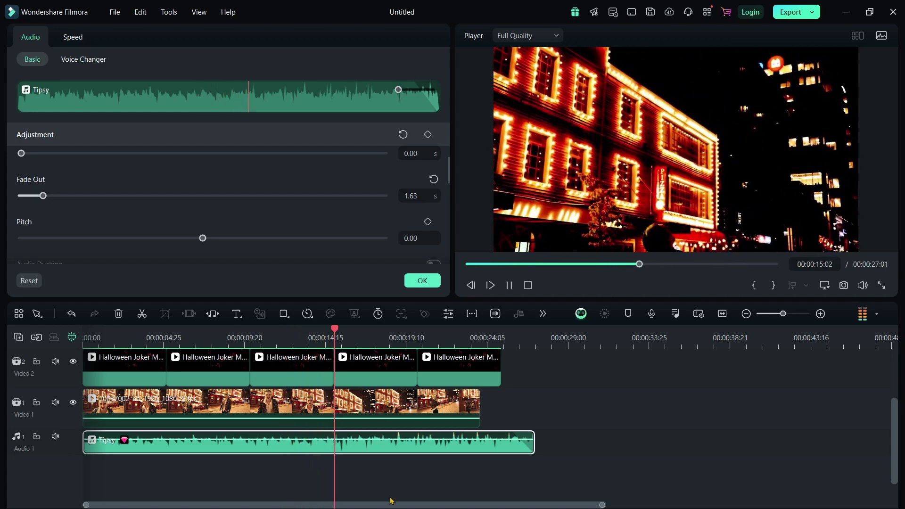
{"action": "scroll", "coordinate": [575, 434], "scroll_direction": "up", "scroll_amount": 1}
{"action": "scroll", "coordinate": [575, 434], "scroll_direction": "down", "scroll_amount": 2}
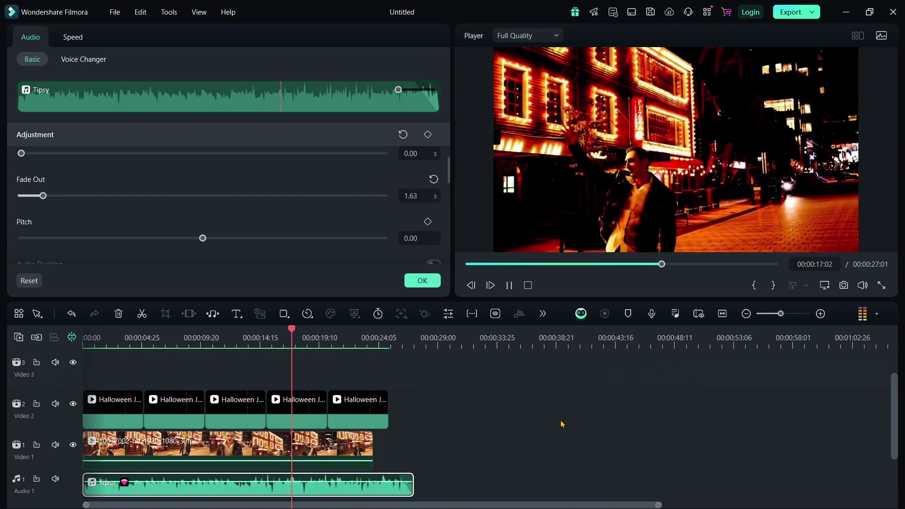
{"action": "scroll", "coordinate": [476, 421], "scroll_direction": "down", "scroll_amount": 1}
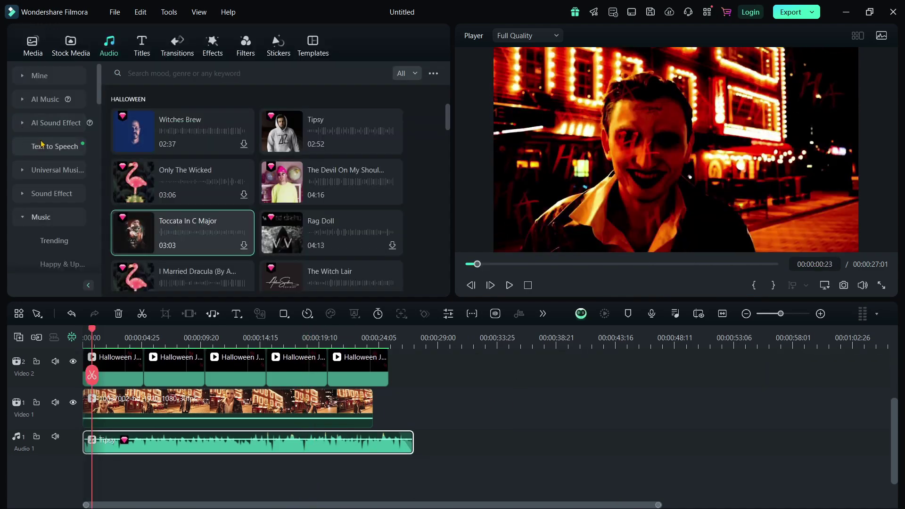
- Search the sound effects library for "scary weird clown"
{"action": "left_click", "coordinate": [25, 197]}
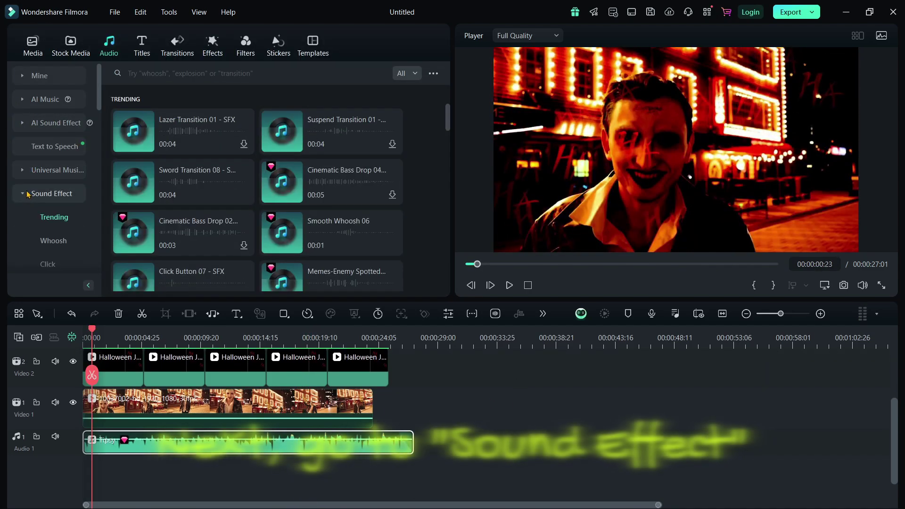
{"action": "left_click", "coordinate": [235, 70]}
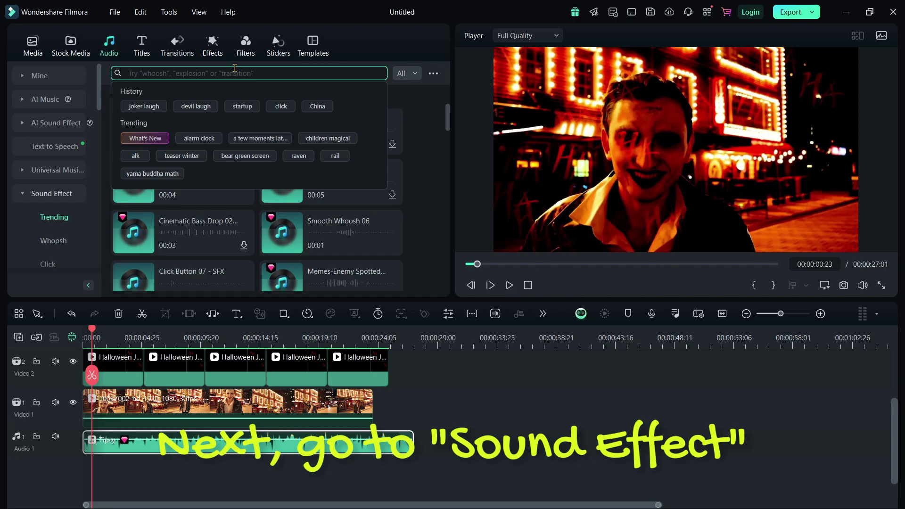
{"action": "type", "text": "scary weird clown"}
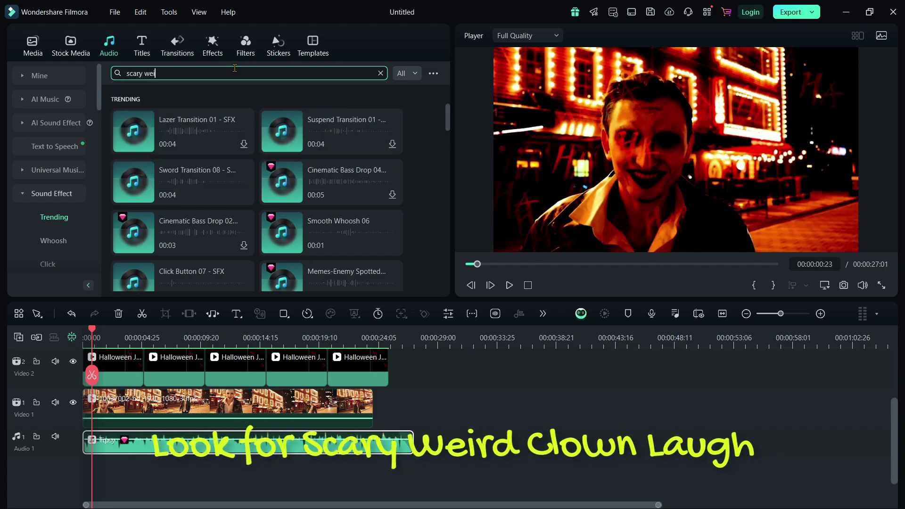
{"action": "key", "text": "Return"}
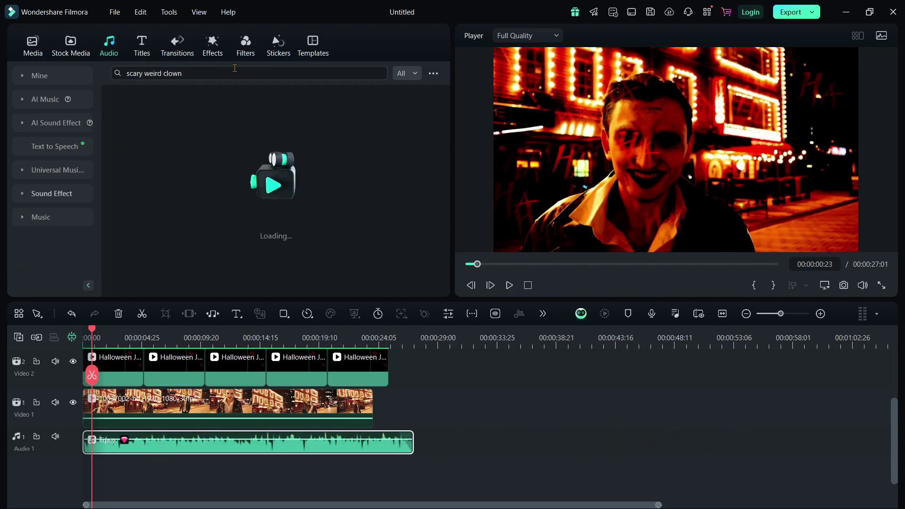
- Preview the Scary Weird Clown Laugh effect and place it at the timeline's start on a second audio track
{"action": "left_click", "coordinate": [134, 260]}
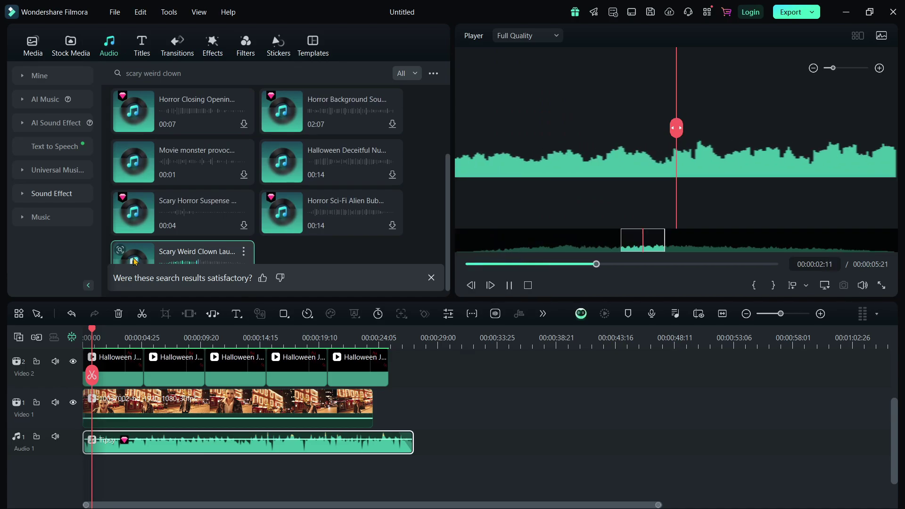
{"action": "key", "text": "XF86AudioRaiseVolume"}
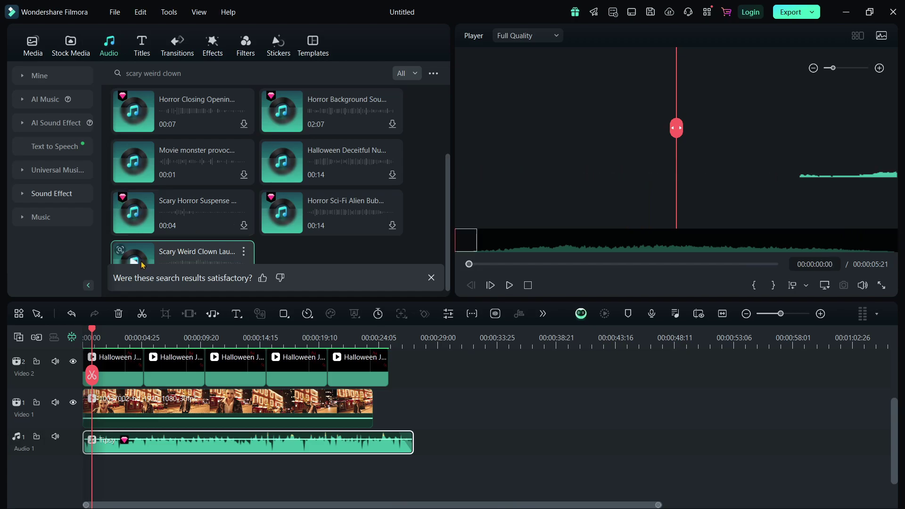
{"action": "left_click_drag", "start_coordinate": [141, 261], "coordinate": [85, 469]}
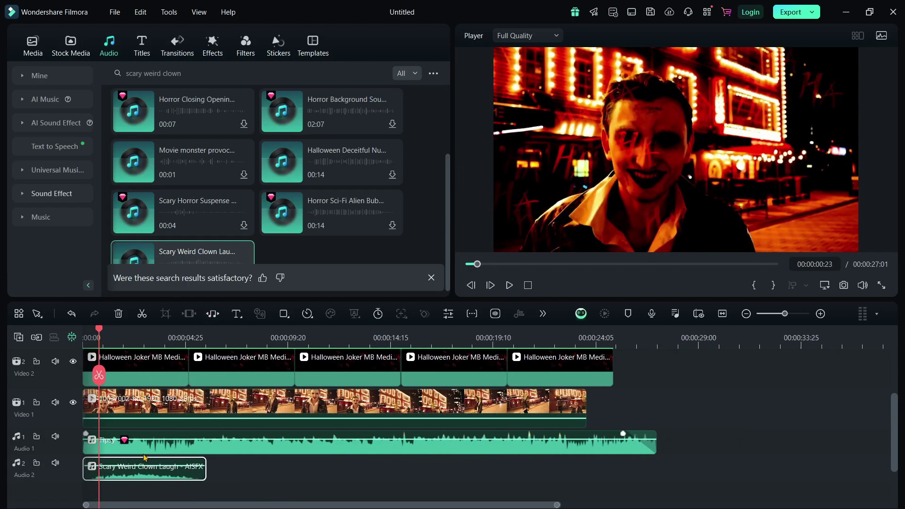
- Paste three more copies of the Scary Weird Clown Laugh along its audio track, starting at about 8, 15 and 22 seconds
{"action": "key", "text": "space"}
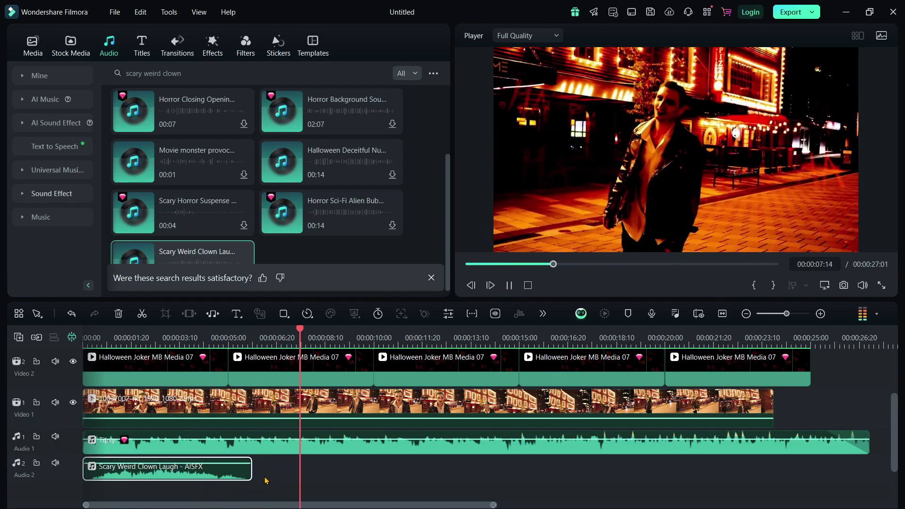
{"action": "key", "text": "ctrl+v"}
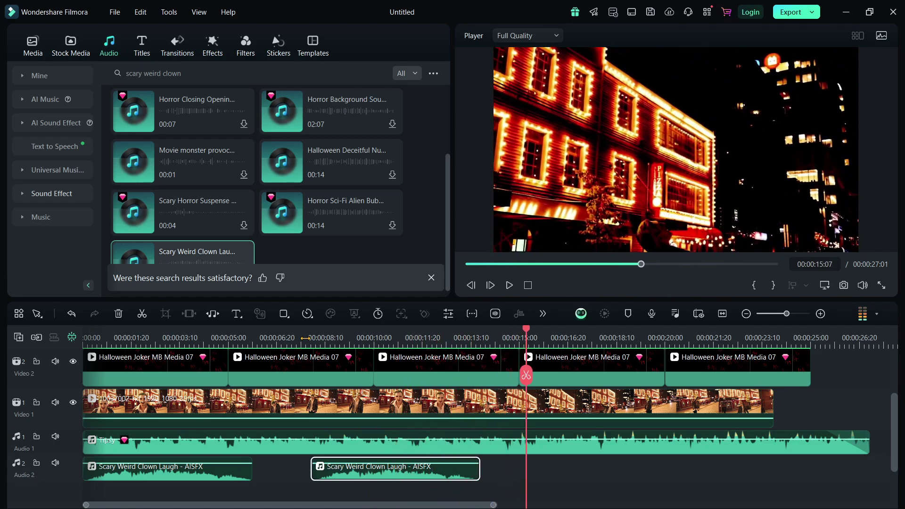
{"action": "key", "text": "ctrl+v"}
{"action": "left_click_drag", "start_coordinate": [563, 473], "coordinate": [572, 460]}
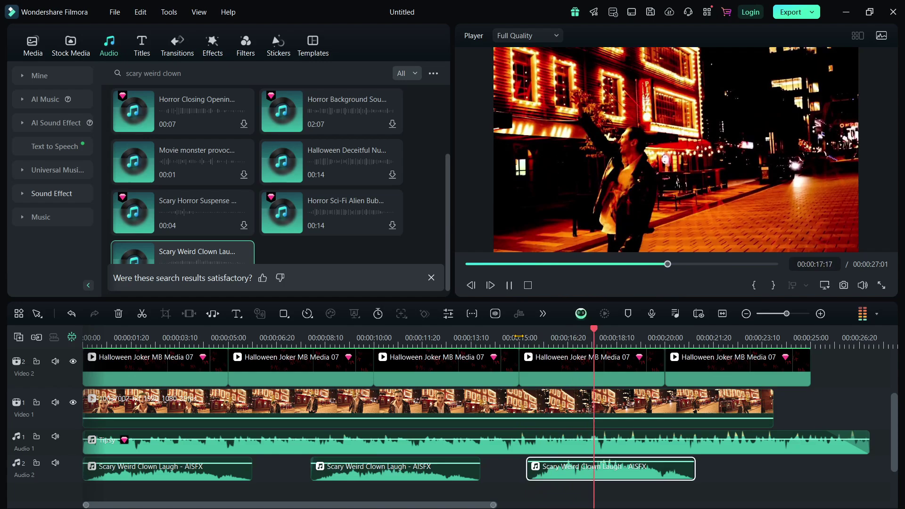
{"action": "scroll", "coordinate": [546, 411], "scroll_direction": "down", "scroll_amount": 4}
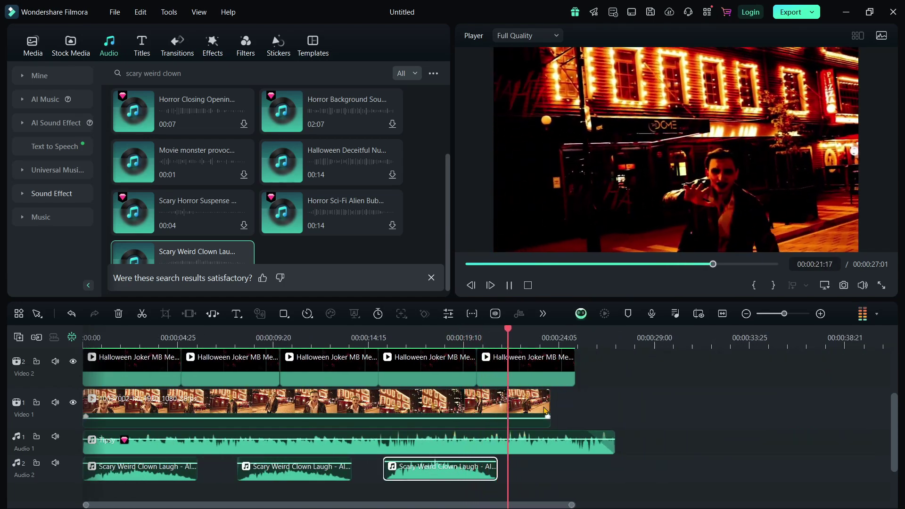
{"action": "key", "text": "ctrl+v"}
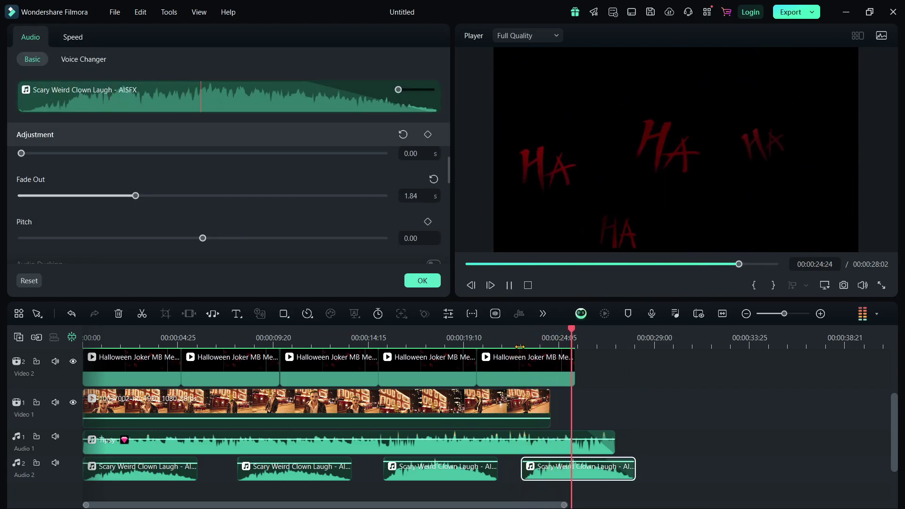
- From the Halloween effects, place Neon Nightwing at the timeline's start above the overlay and Emerald Bat on a fourth track at about 5.5 seconds
{"action": "scroll", "coordinate": [618, 424], "scroll_direction": "up", "scroll_amount": 1}
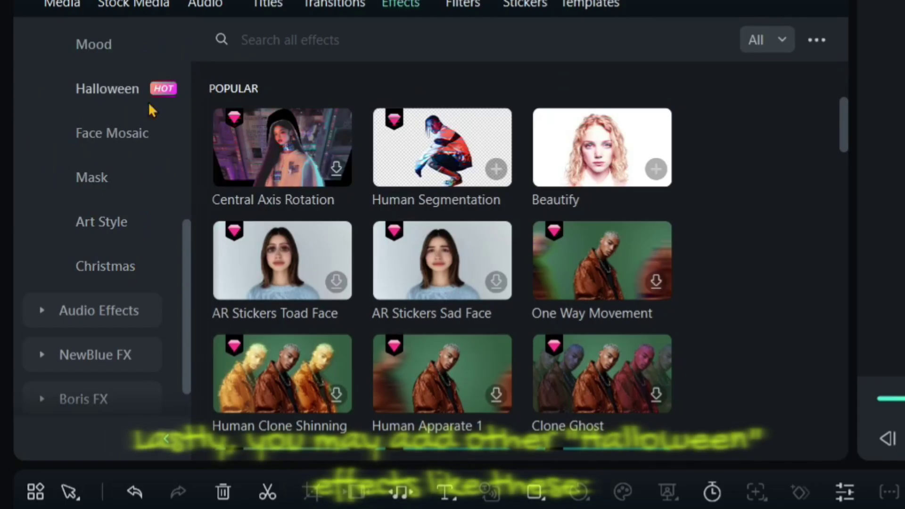
{"action": "left_click", "coordinate": [149, 106]}
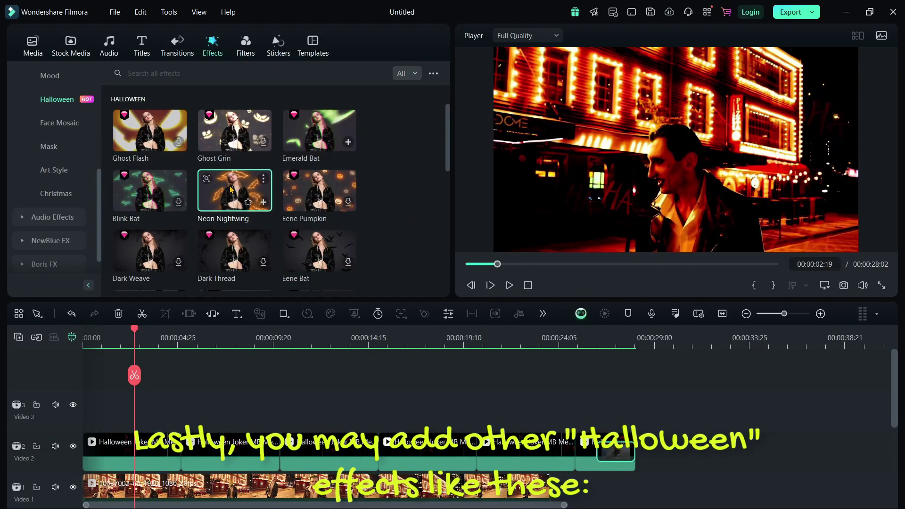
{"action": "left_click_drag", "start_coordinate": [442, 260], "coordinate": [79, 425]}
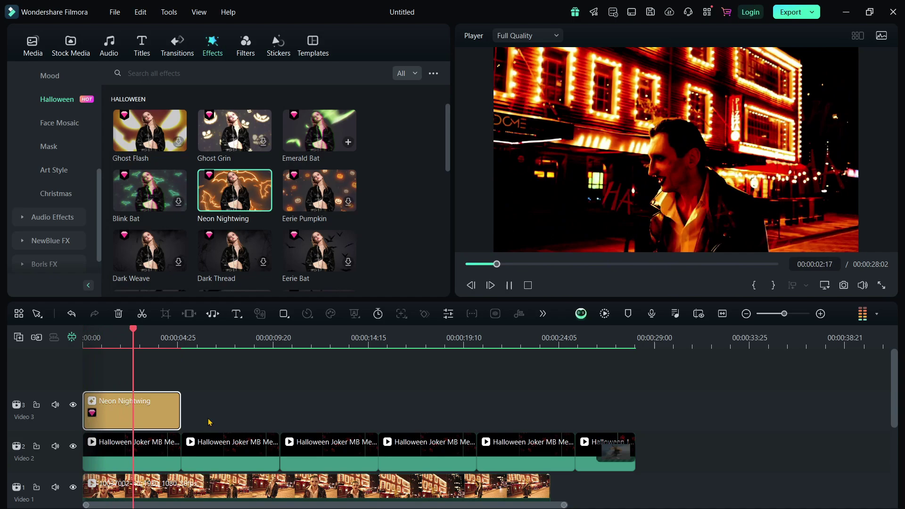
{"action": "left_click_drag", "start_coordinate": [319, 131], "coordinate": [193, 399]}
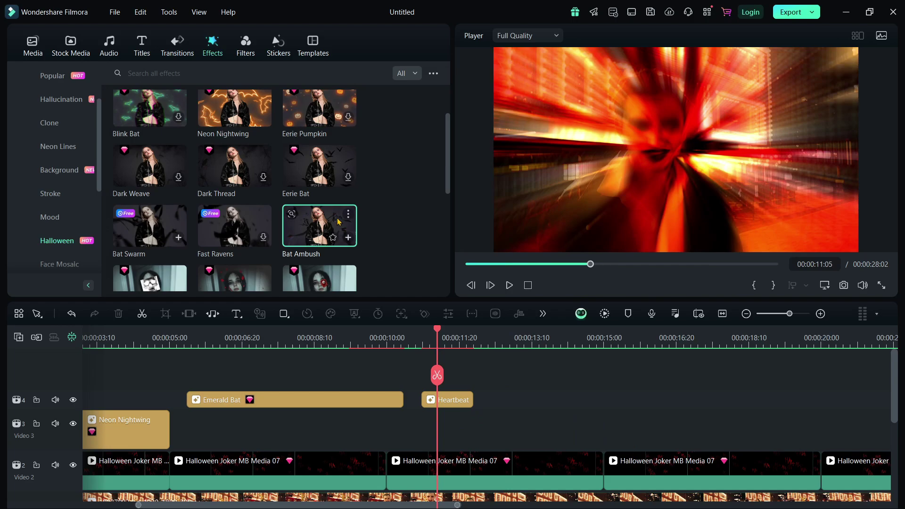
- Place Bat Ambush on the third video track at 00:00:11:05 and add the Chaos 02 shake effect above its end
{"action": "left_click_drag", "start_coordinate": [311, 226], "coordinate": [447, 398]}
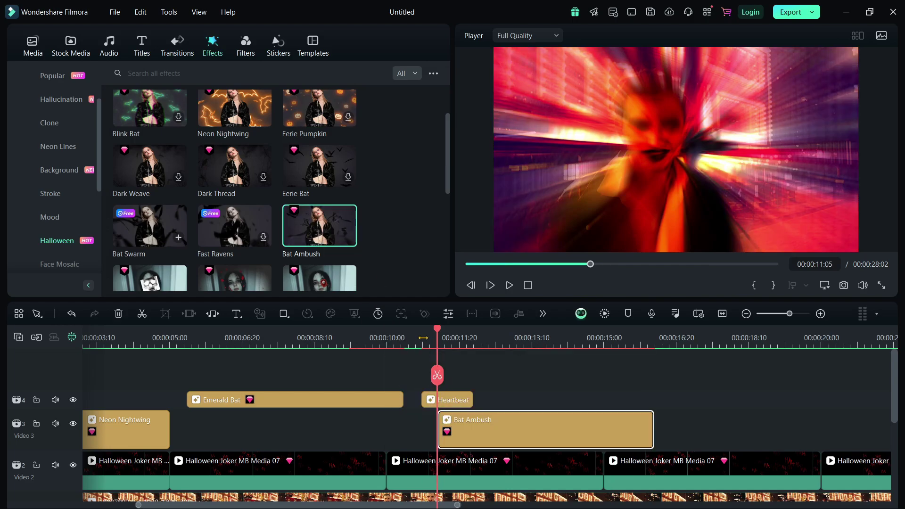
{"action": "key", "text": "space"}
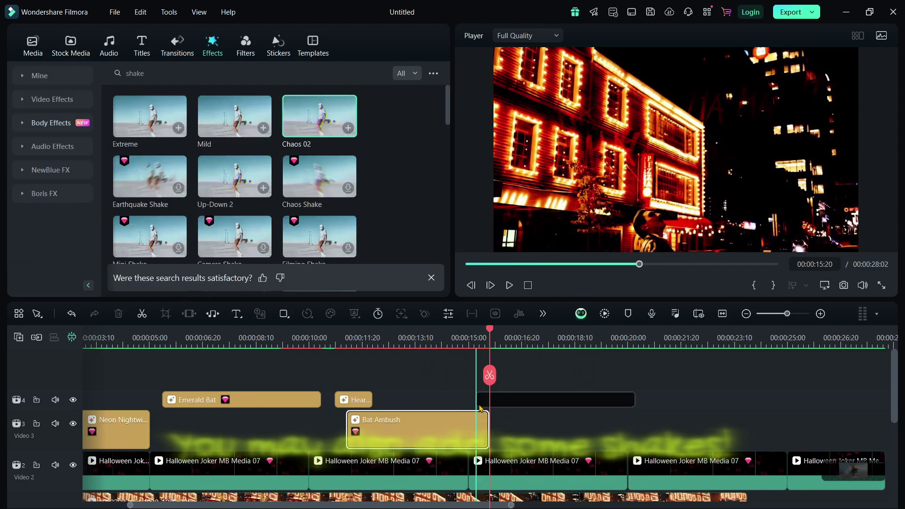
{"action": "left_click_drag", "start_coordinate": [490, 400], "coordinate": [484, 402]}
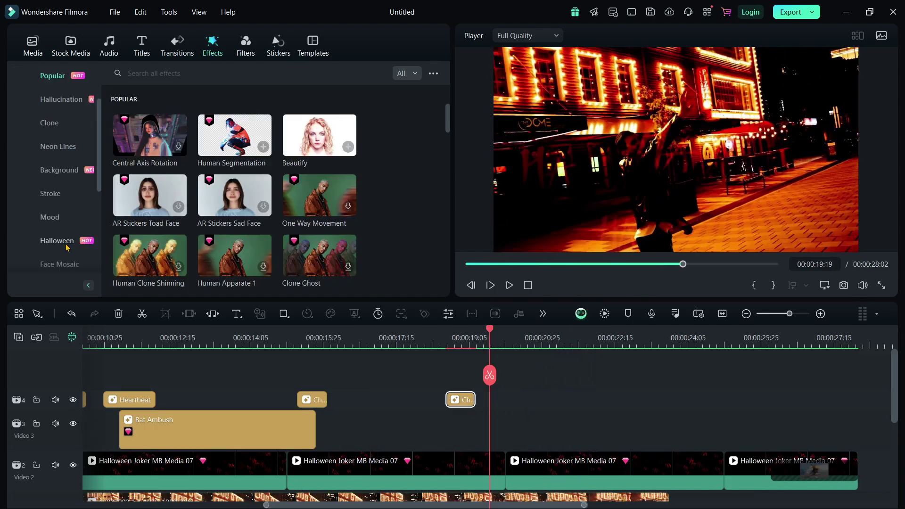
- Add the Halloween effect Bat Swarm to the third video track below the last shake clip, accept the free-asset notice and preview it
{"action": "scroll", "coordinate": [193, 216], "scroll_direction": "down", "scroll_amount": 2}
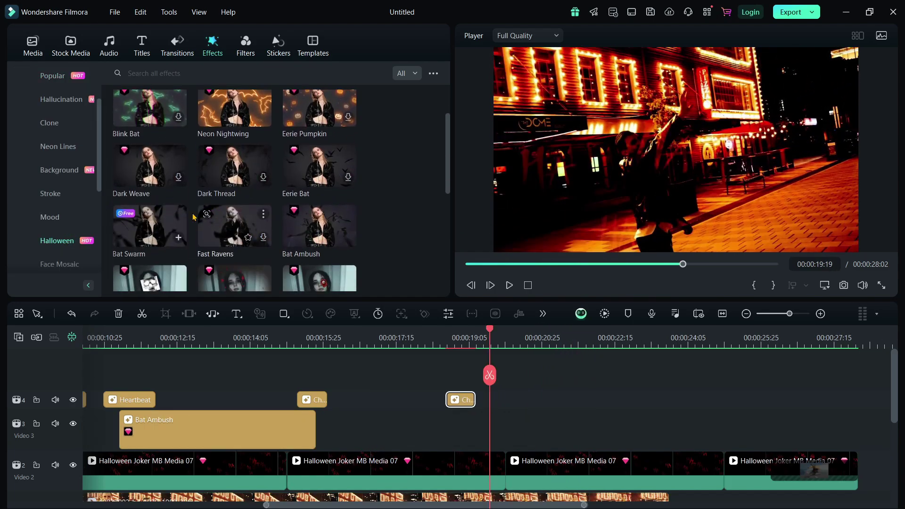
{"action": "left_click_drag", "start_coordinate": [139, 235], "coordinate": [461, 426]}
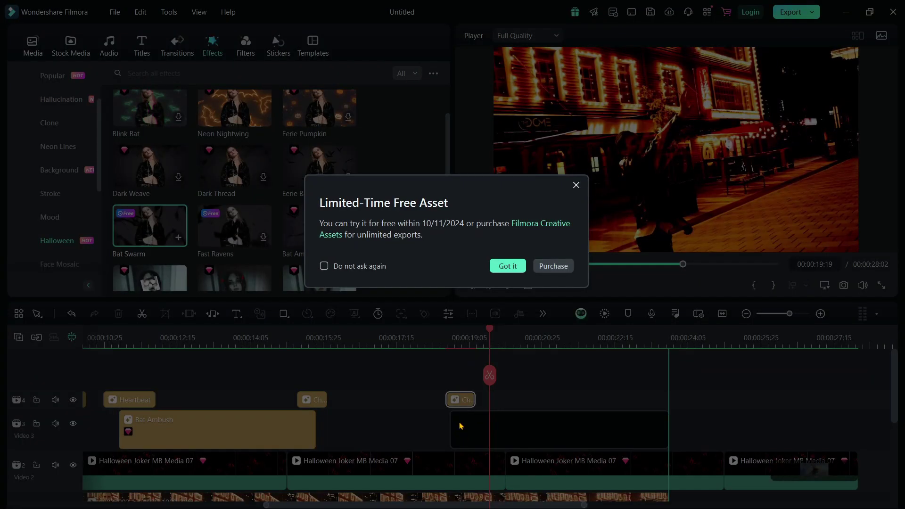
{"action": "left_click", "coordinate": [507, 266]}
{"action": "left_click", "coordinate": [441, 342]}
{"action": "key", "text": "space"}
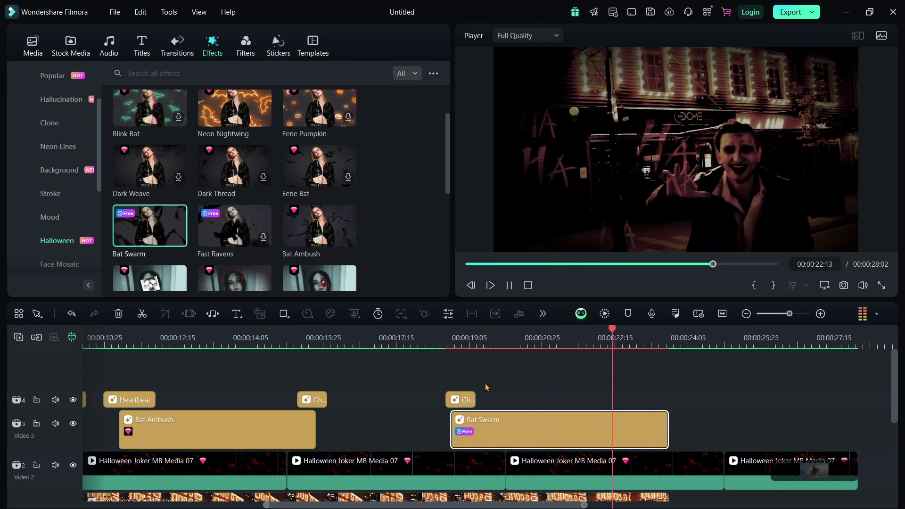
- Shift Bat Swarm to start at about 19 seconds and play that section back
{"action": "scroll", "coordinate": [374, 392], "scroll_direction": "up", "scroll_amount": 2}
{"action": "left_click_drag", "start_coordinate": [267, 432], "coordinate": [299, 433]}
{"action": "left_click", "coordinate": [203, 338]}
{"action": "key", "text": "space"}
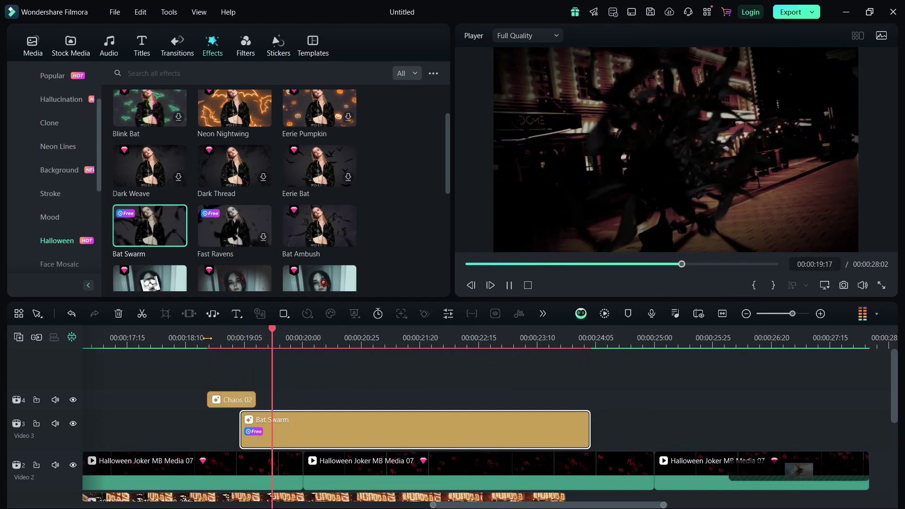
- Move the last Chaos 02 shake clip to start at about 18.9 seconds, just before Bat Swarm, and play back the transition
{"action": "key", "text": "space"}
{"action": "left_click_drag", "start_coordinate": [231, 401], "coordinate": [247, 400]}
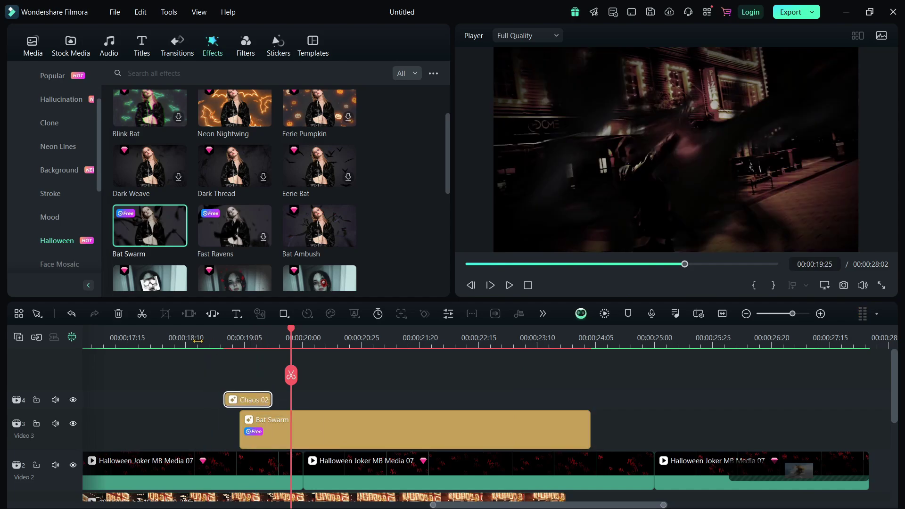
{"action": "left_click", "coordinate": [198, 340]}
{"action": "key", "text": "space"}
{"action": "scroll", "coordinate": [85, 338], "scroll_direction": "down", "scroll_amount": 4}
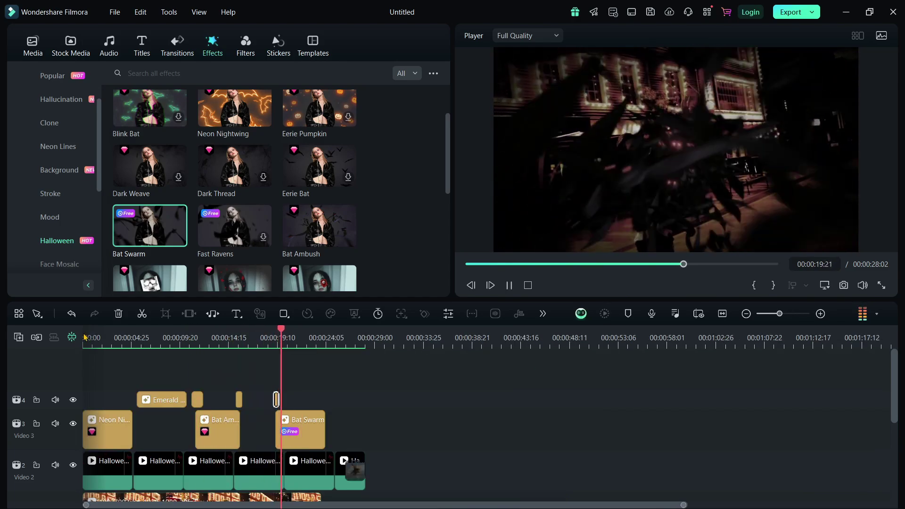